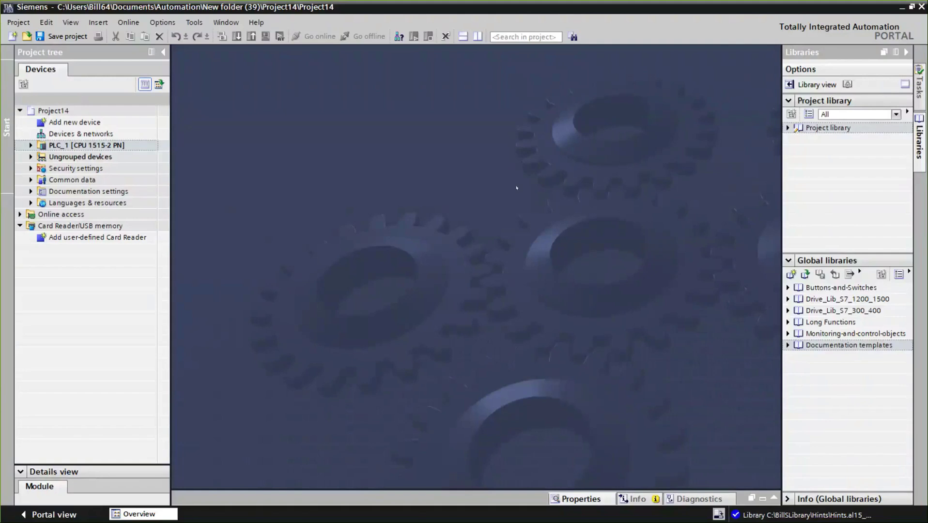
Step: Open PLC_1's device configuration and insert a DI 16x24VDC BA module into slot 2
{"action": "left_click", "coordinate": [29, 145]}
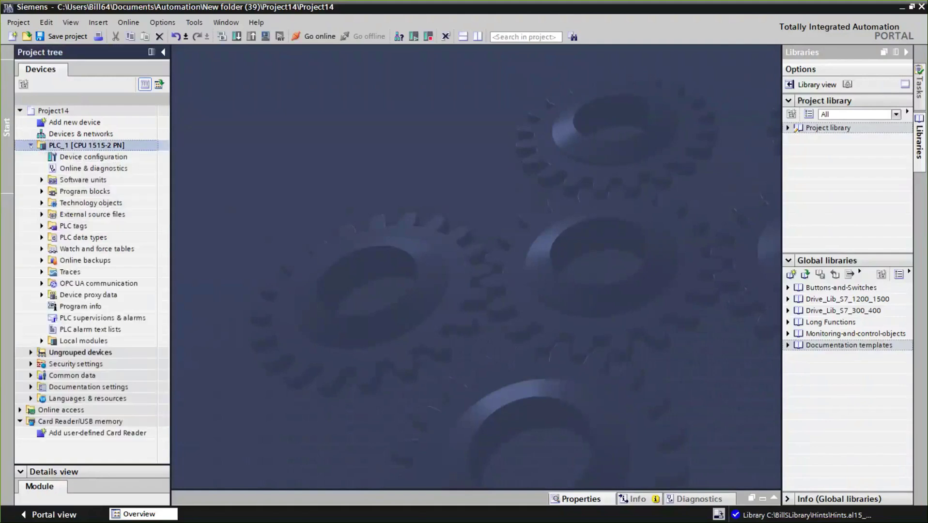
{"action": "double_click", "coordinate": [113, 158]}
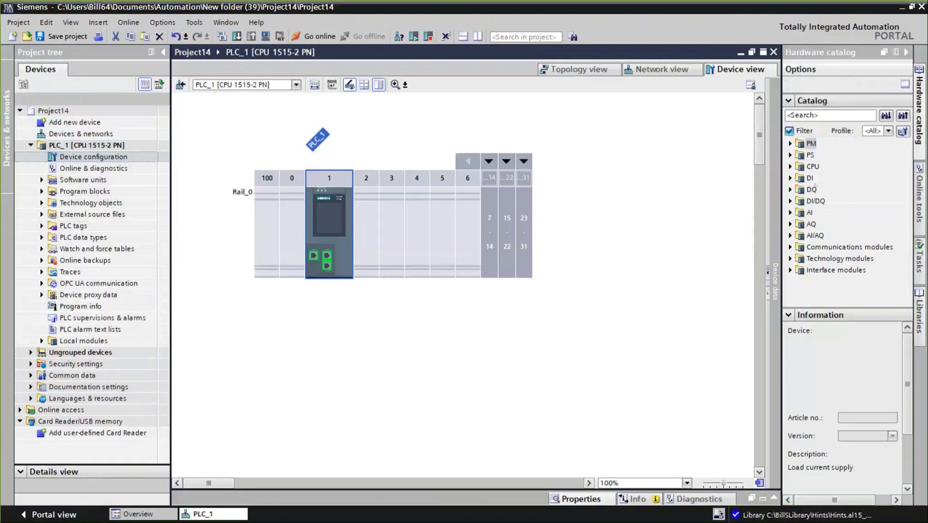
{"action": "left_click", "coordinate": [789, 178]}
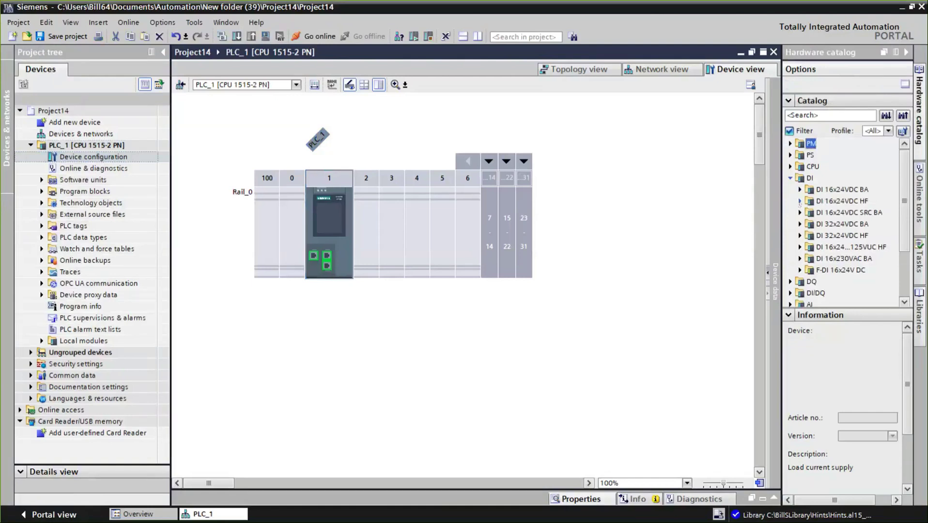
{"action": "left_click", "coordinate": [798, 191]}
{"action": "left_click", "coordinate": [860, 200]}
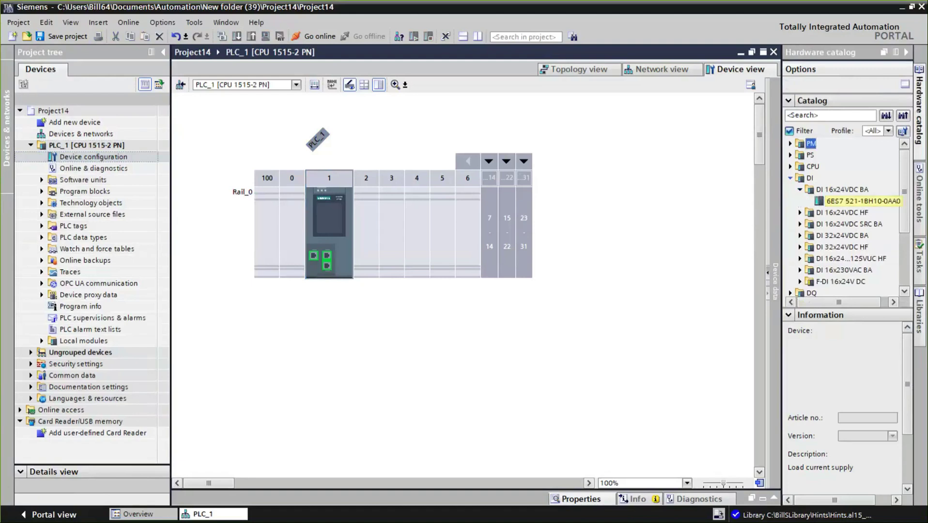
{"action": "double_click", "coordinate": [860, 200]}
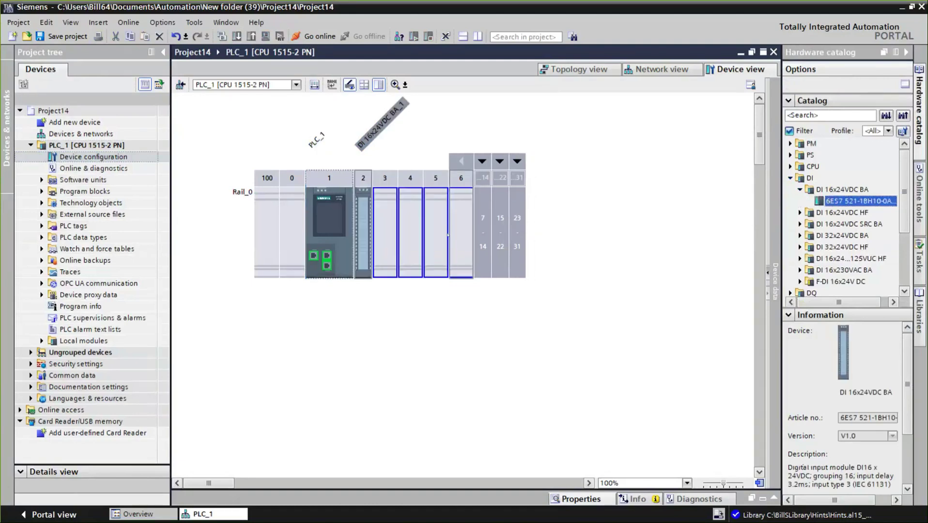
Step: Insert an AI 4xU/I/RTD/TC ST module into slot 3 of the rack
{"action": "left_click", "coordinate": [435, 243]}
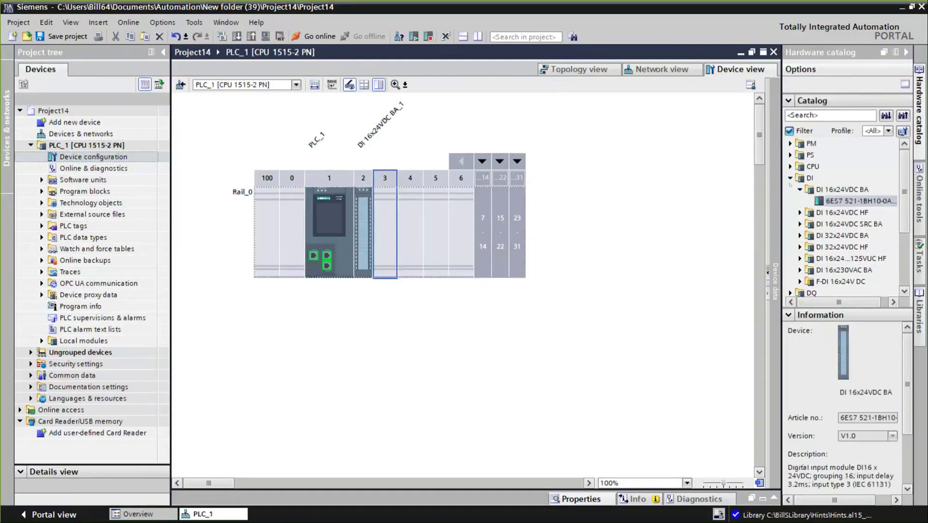
{"action": "left_click", "coordinate": [790, 178]}
{"action": "left_click", "coordinate": [790, 214]}
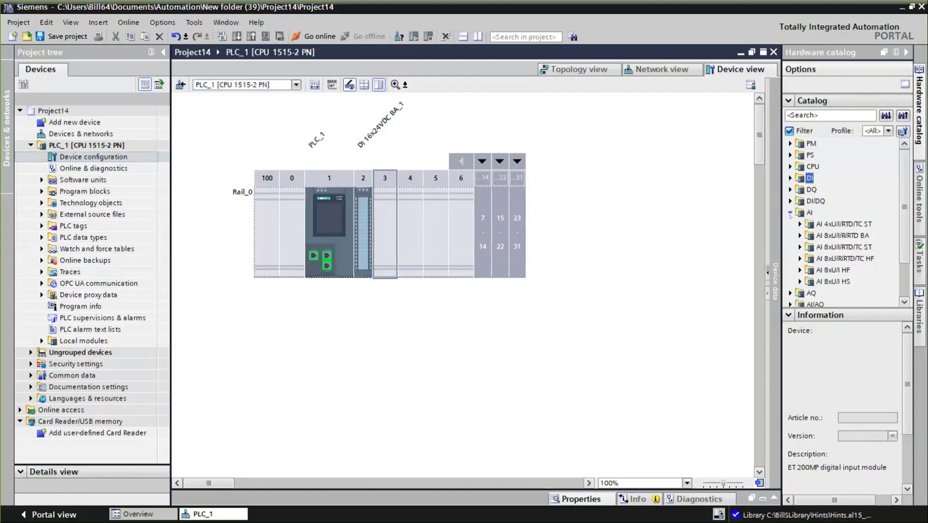
{"action": "left_click", "coordinate": [799, 224]}
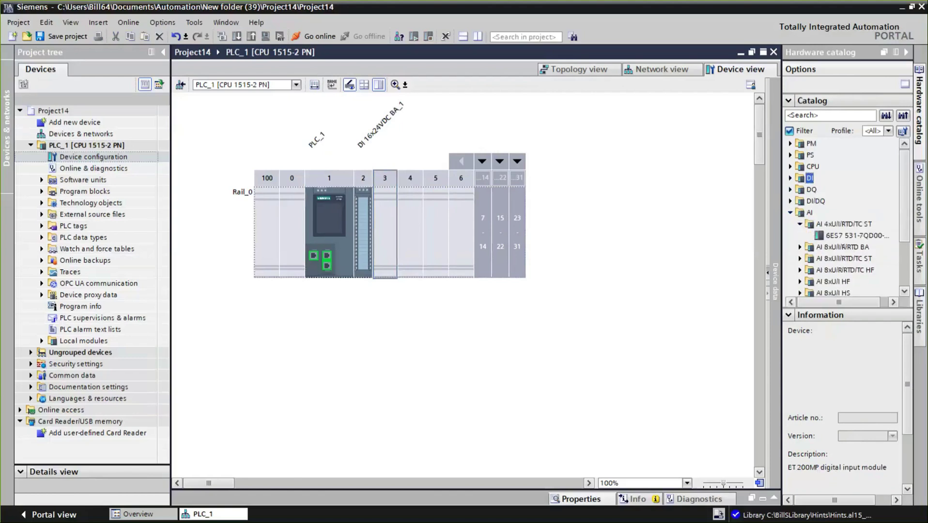
{"action": "double_click", "coordinate": [838, 235]}
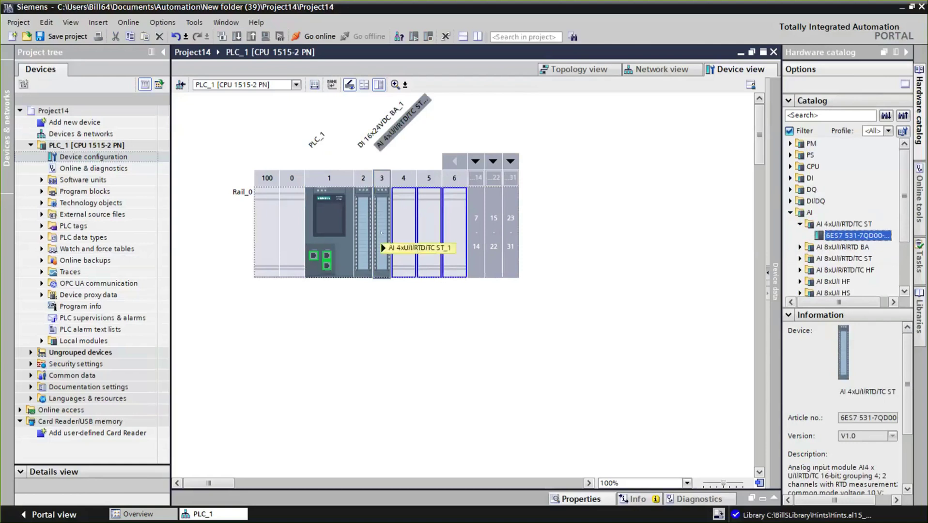
Step: Enable the No supply voltage L+, Overflow, Underflow and Common mode error diagnostics in the AI channel template
{"action": "double_click", "coordinate": [381, 232]}
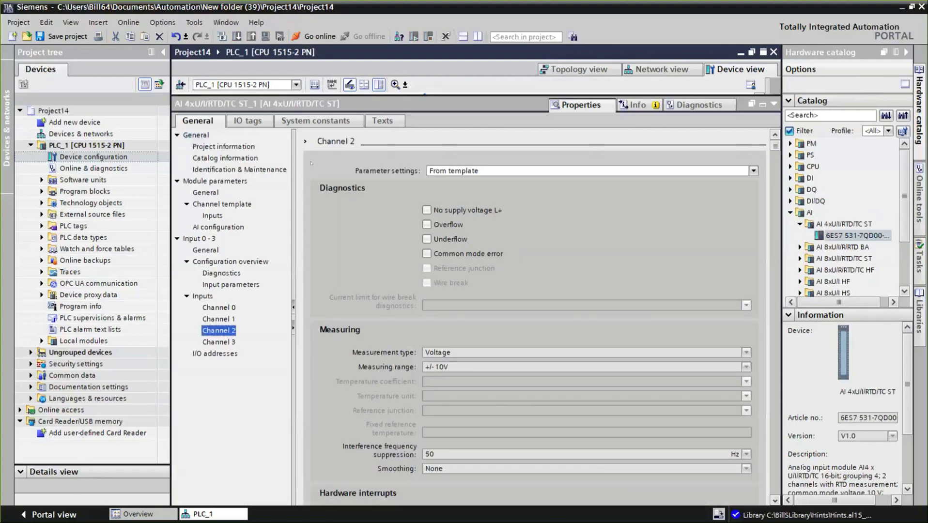
{"action": "left_click", "coordinate": [222, 204]}
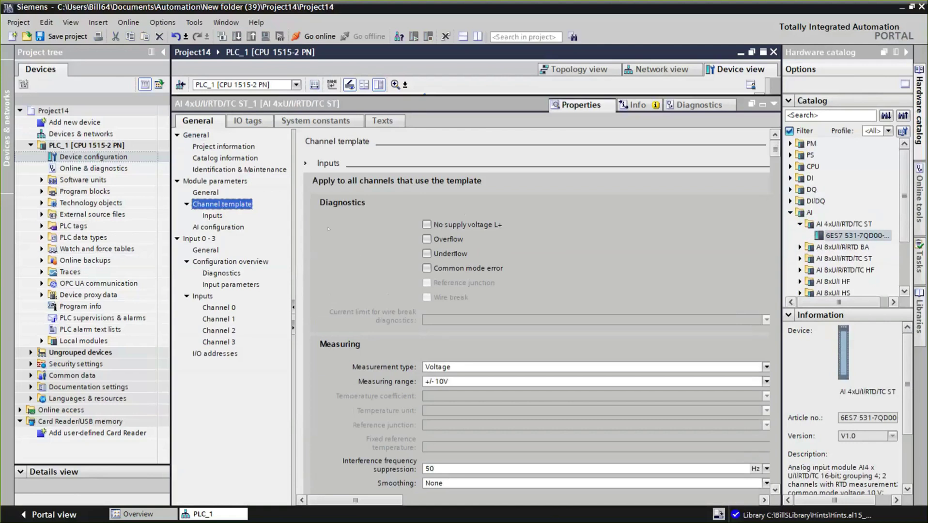
{"action": "left_click", "coordinate": [427, 239]}
{"action": "left_click", "coordinate": [427, 226]}
{"action": "left_click", "coordinate": [427, 269]}
{"action": "left_click", "coordinate": [426, 254]}
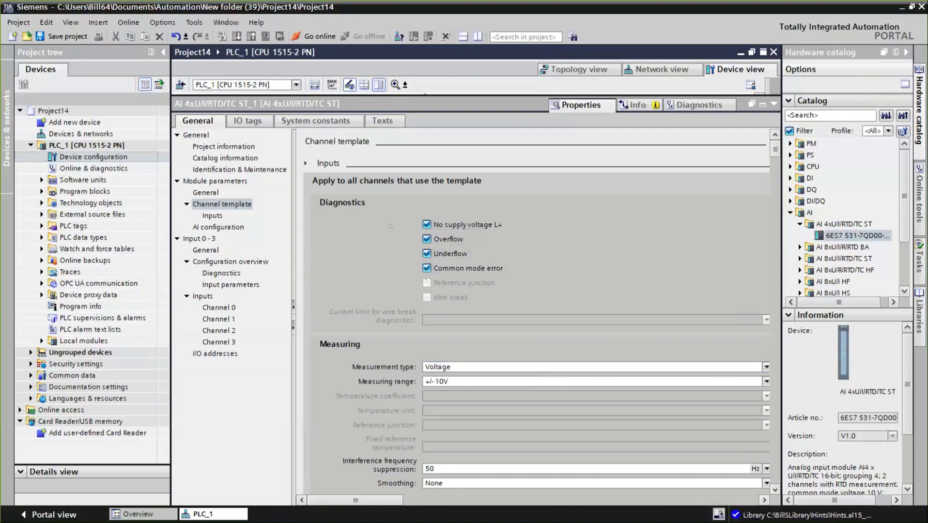
Step: Review the settings of Channels 0, 1 and 2, which are taken from the template
{"action": "left_click", "coordinate": [219, 308]}
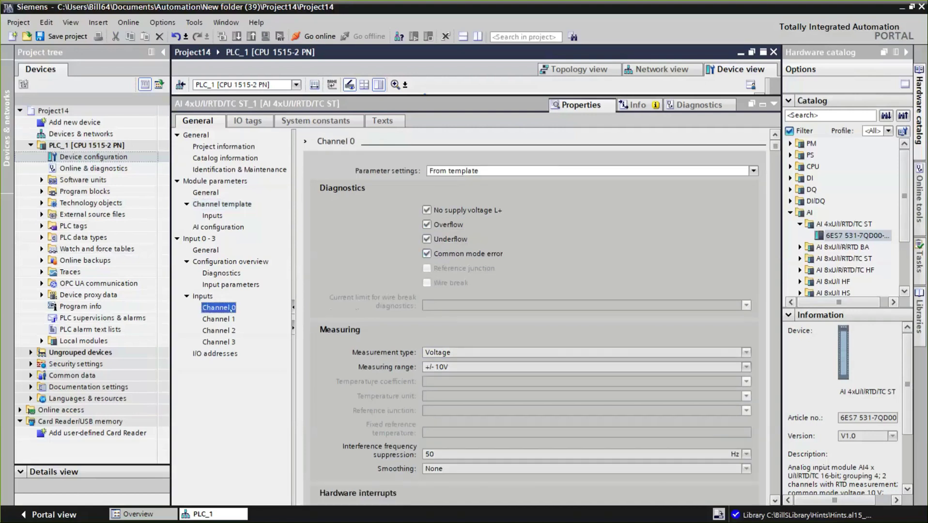
{"action": "left_click", "coordinate": [226, 320]}
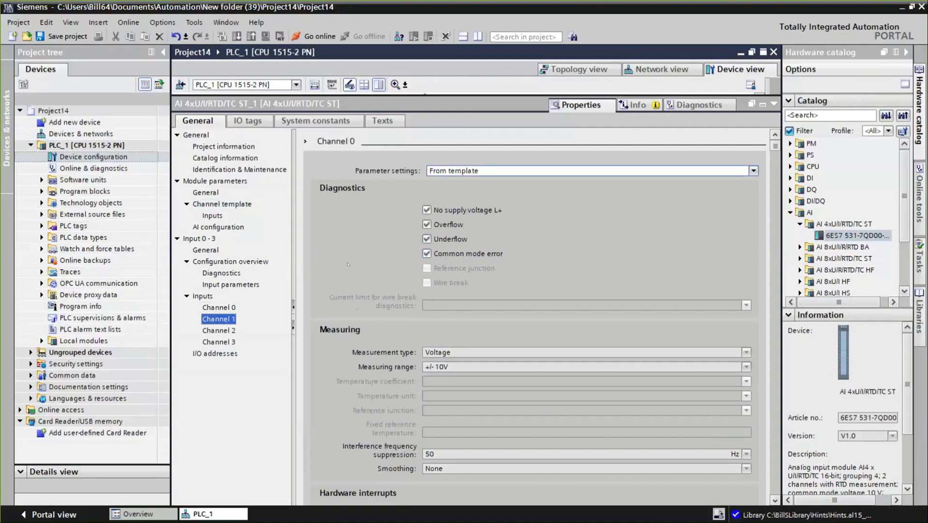
{"action": "left_click", "coordinate": [232, 332]}
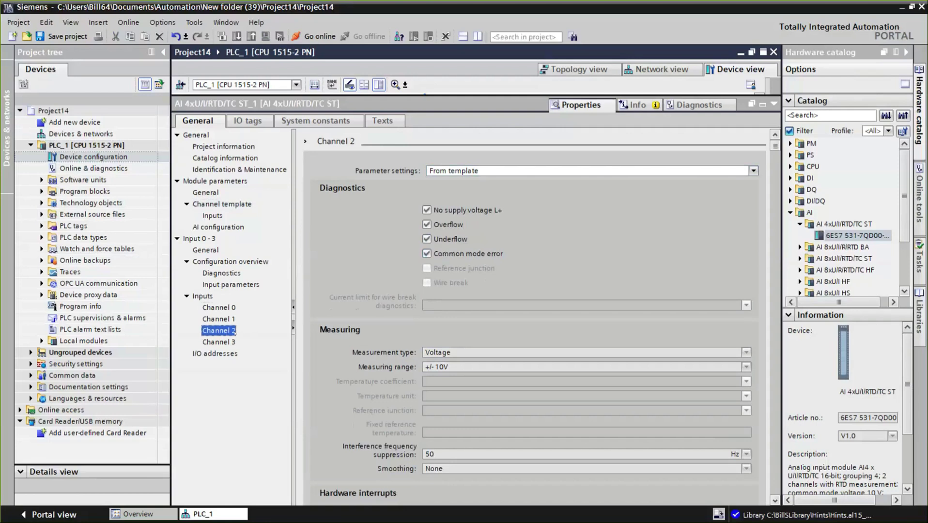
Step: Set Channel 2 to manual 2-wire current measurement with wire break diagnostics
{"action": "left_click", "coordinate": [481, 172]}
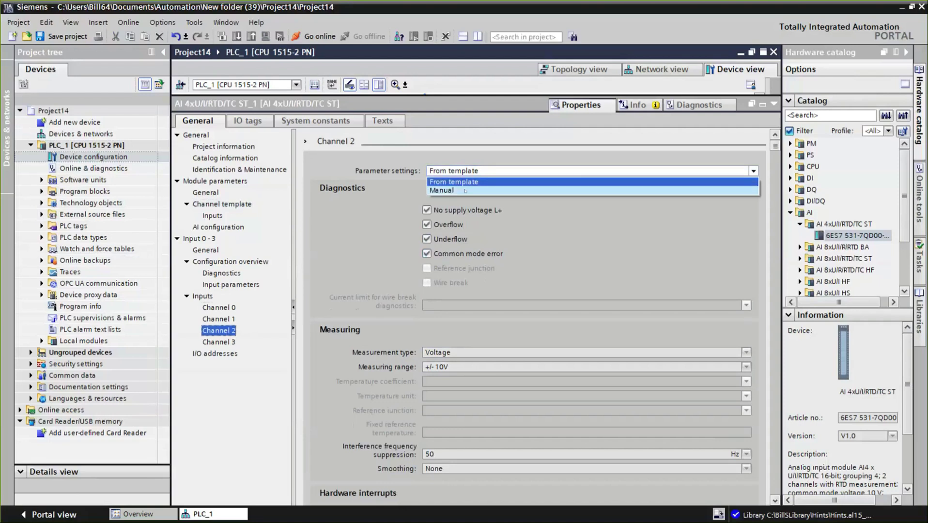
{"action": "left_click", "coordinate": [478, 190]}
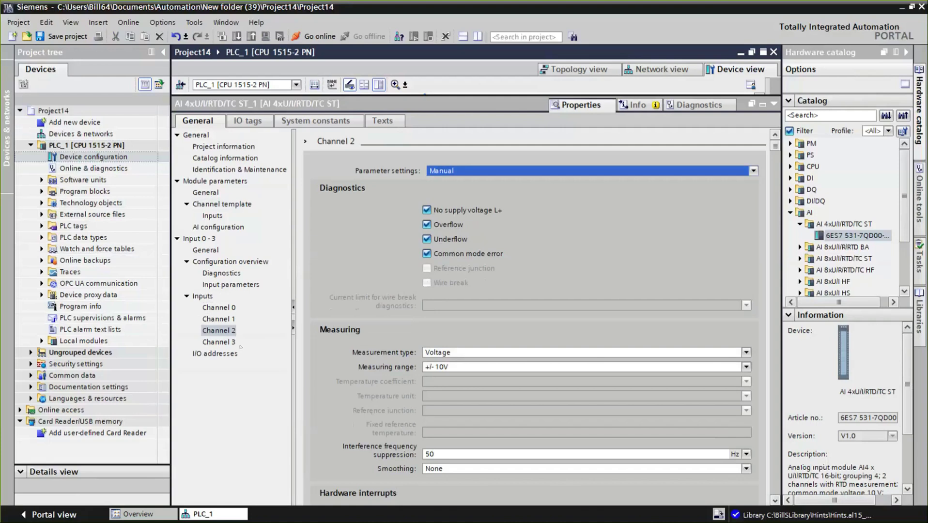
{"action": "left_click", "coordinate": [489, 354]}
{"action": "left_click", "coordinate": [476, 388]}
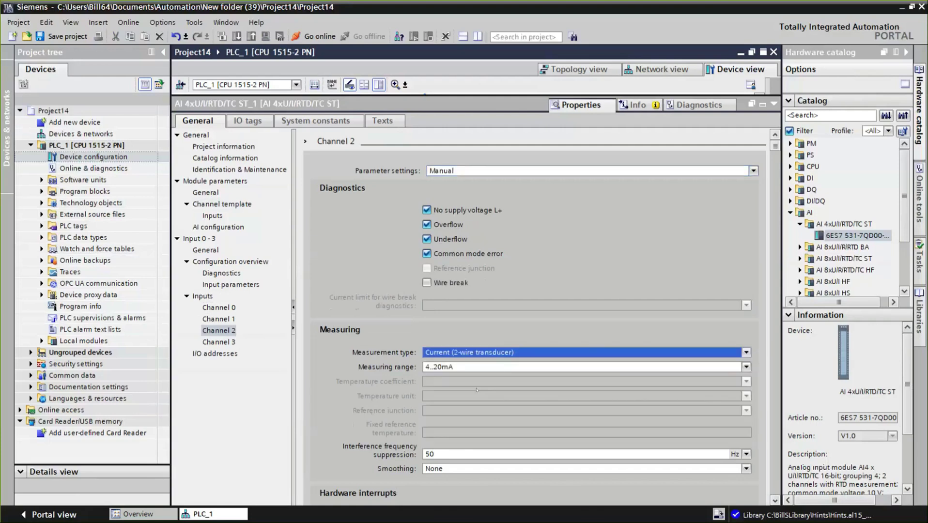
{"action": "left_click", "coordinate": [428, 285]}
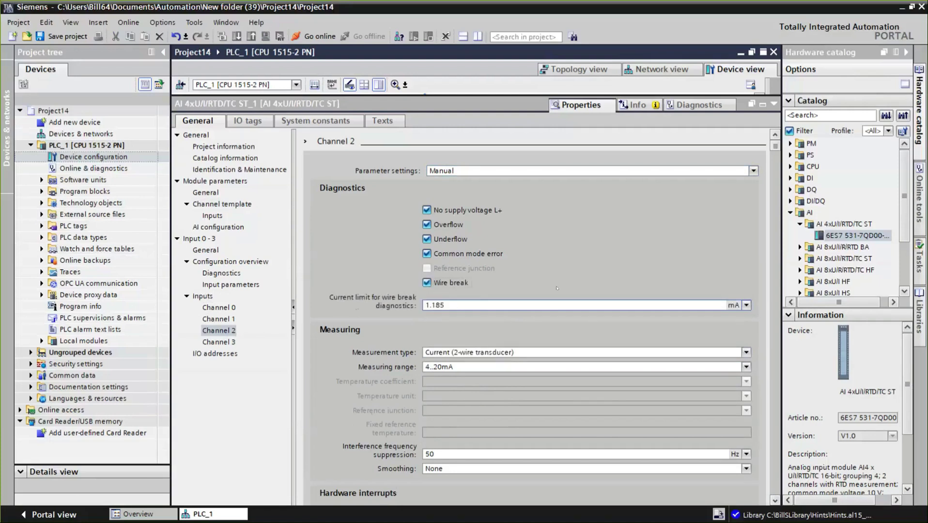
Step: Set Channel 3 to manual 2-wire current, 4..20mA, with wire break diagnostics, then hide the properties
{"action": "left_click", "coordinate": [219, 341]}
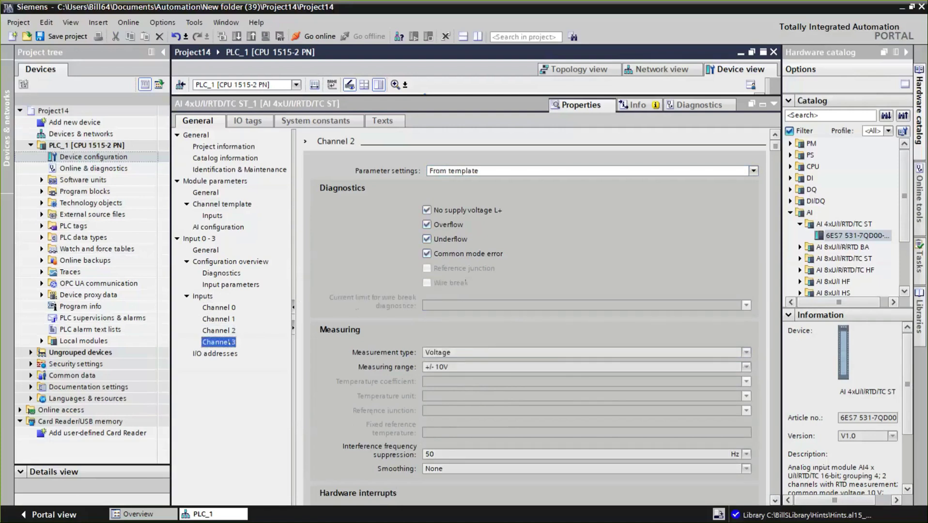
{"action": "left_click", "coordinate": [478, 171]}
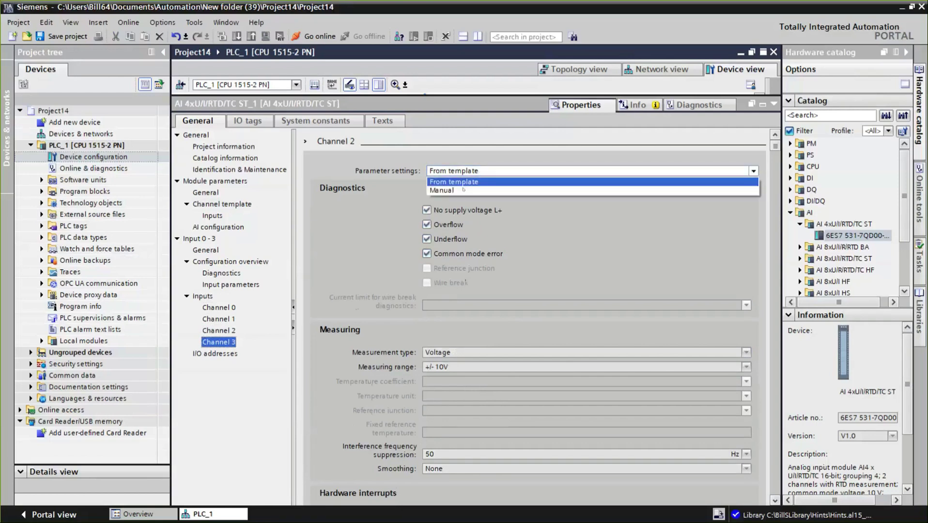
{"action": "left_click", "coordinate": [462, 190]}
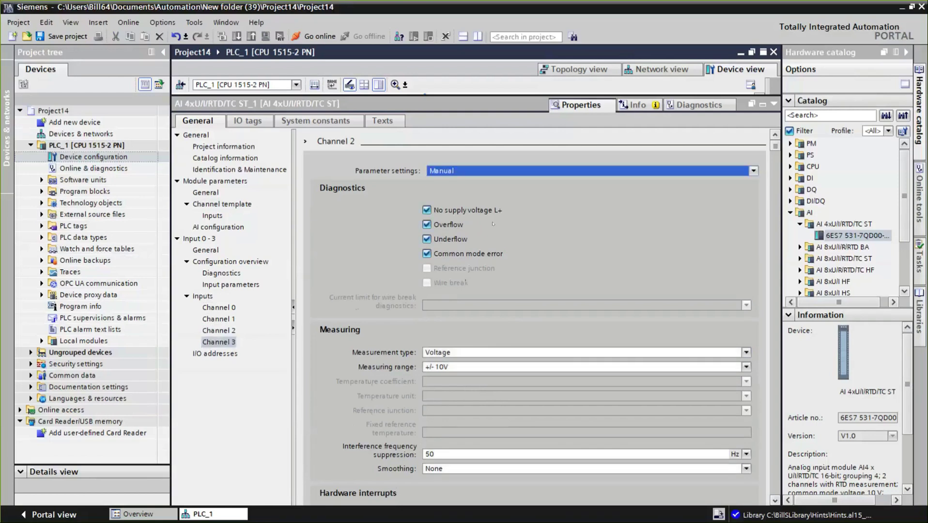
{"action": "left_click", "coordinate": [453, 351]}
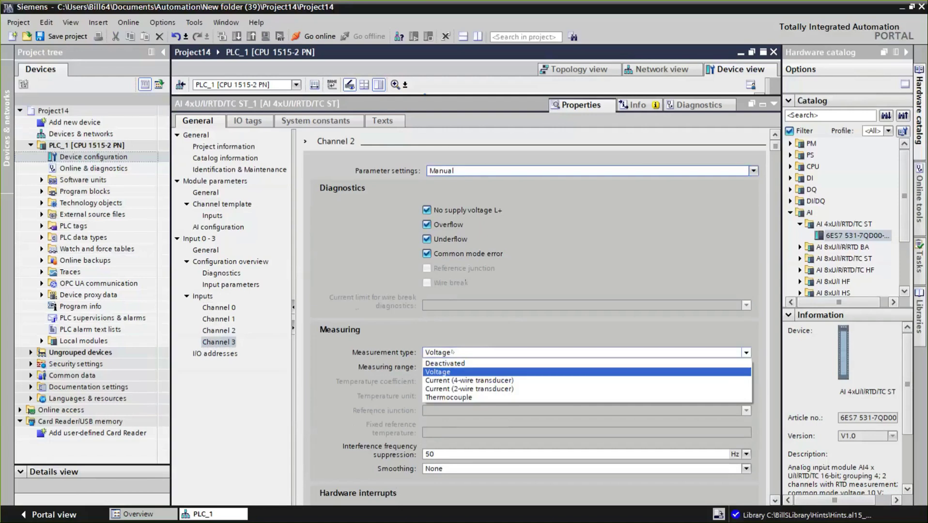
{"action": "left_click", "coordinate": [455, 388]}
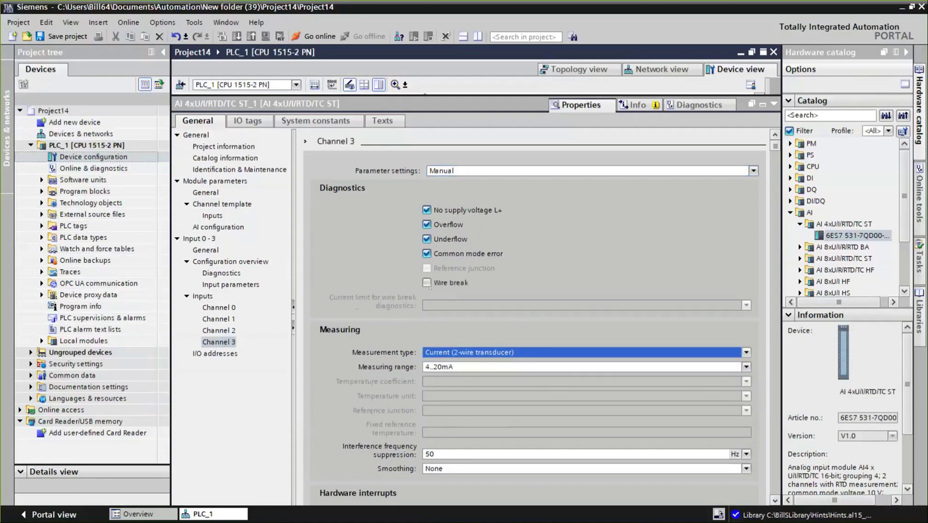
{"action": "left_click", "coordinate": [449, 282]}
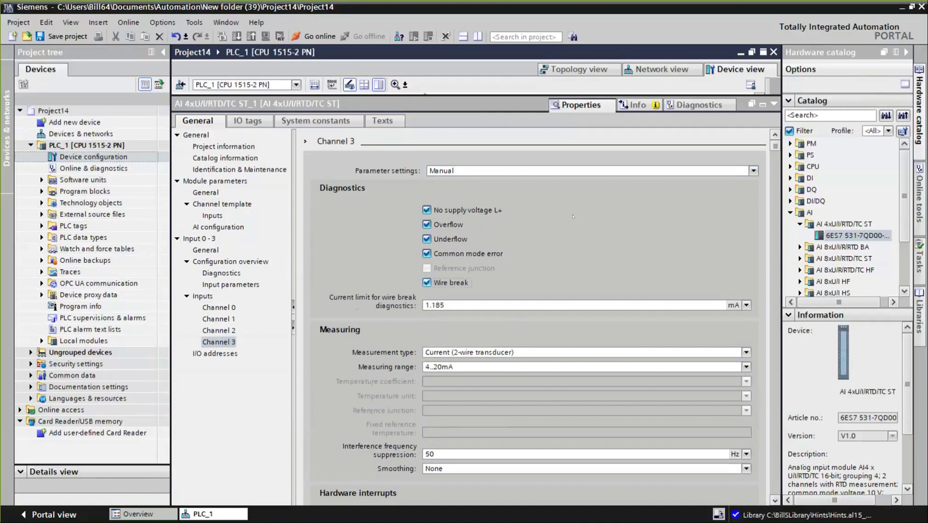
{"action": "left_click", "coordinate": [774, 104]}
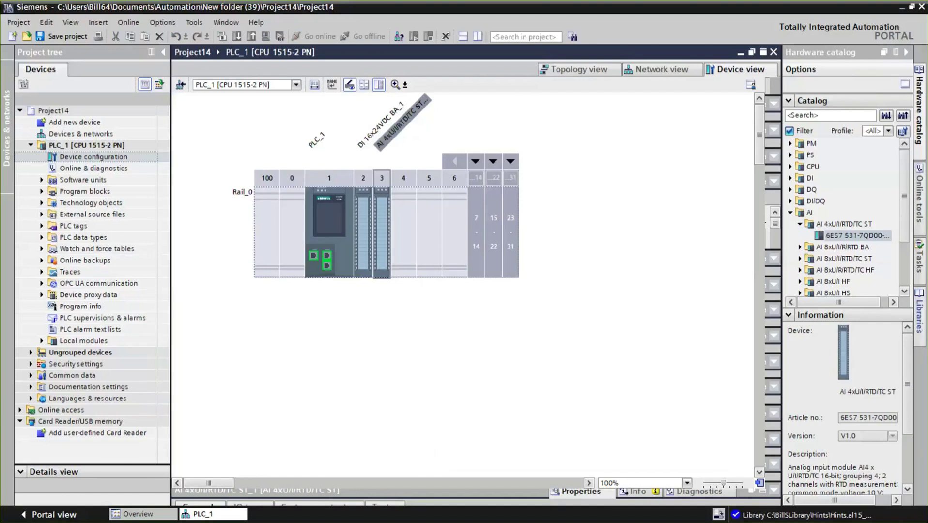
Step: Create a new global library named 'Hints' from the Libraries task card
{"action": "left_click", "coordinate": [919, 314]}
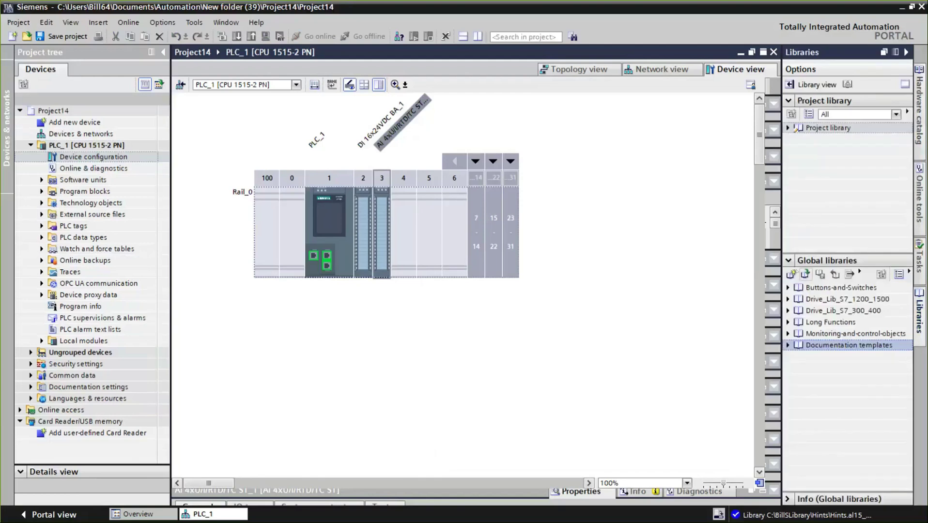
{"action": "left_click", "coordinate": [791, 274]}
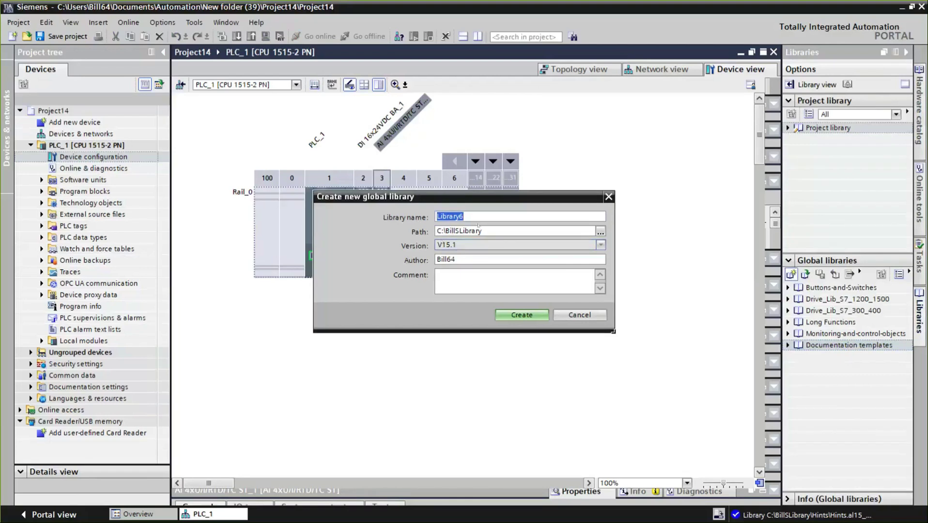
{"action": "type", "text": "Hints"}
{"action": "left_click", "coordinate": [531, 315]}
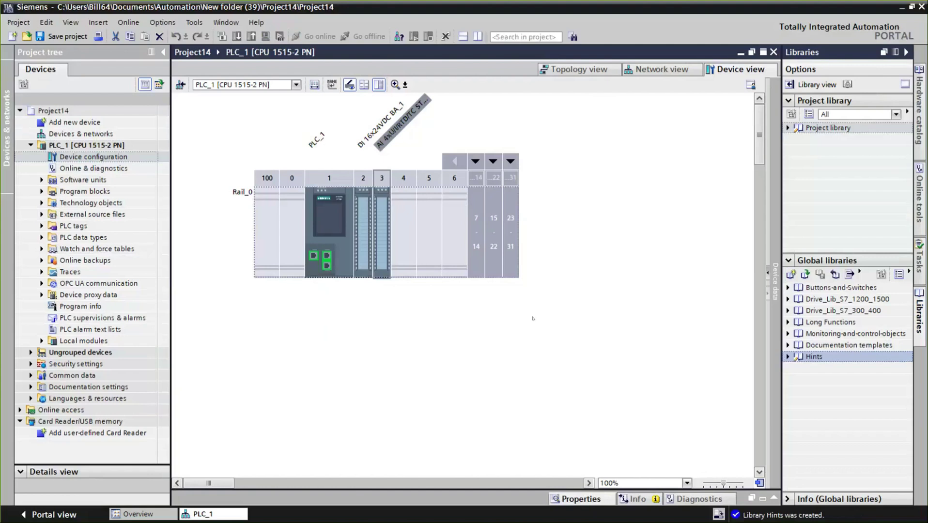
Step: Drag PLC_1 into the Hints library's Master copies folder to save it as a master copy
{"action": "left_click", "coordinate": [787, 356]}
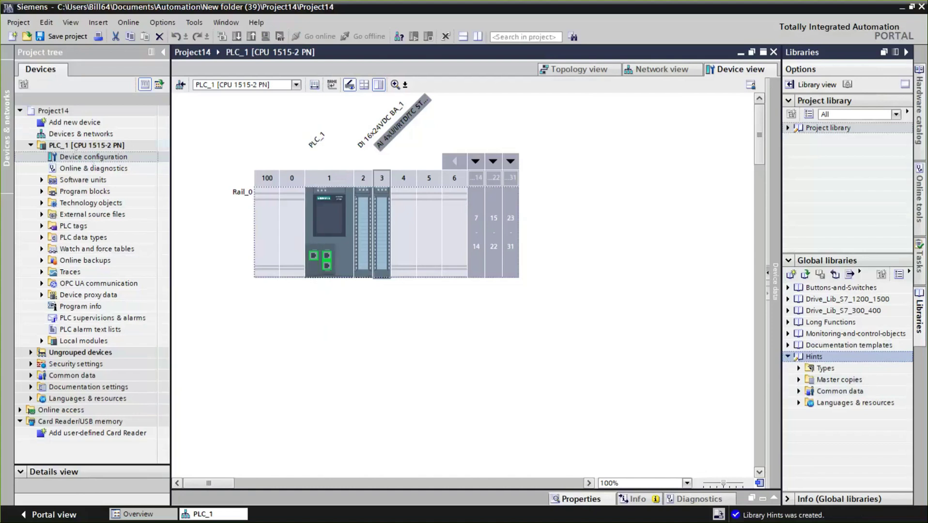
{"action": "left_click_drag", "start_coordinate": [76, 147], "coordinate": [850, 379]}
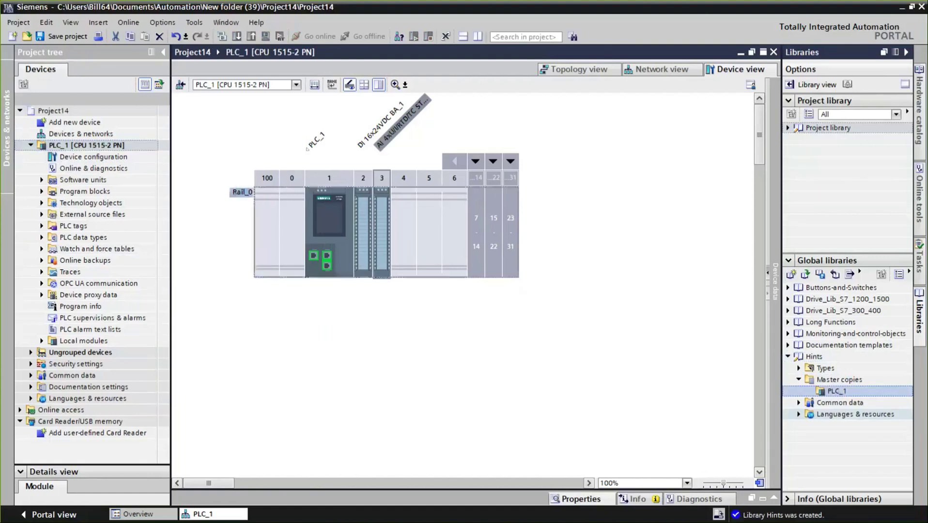
{"action": "left_click", "coordinate": [19, 23]}
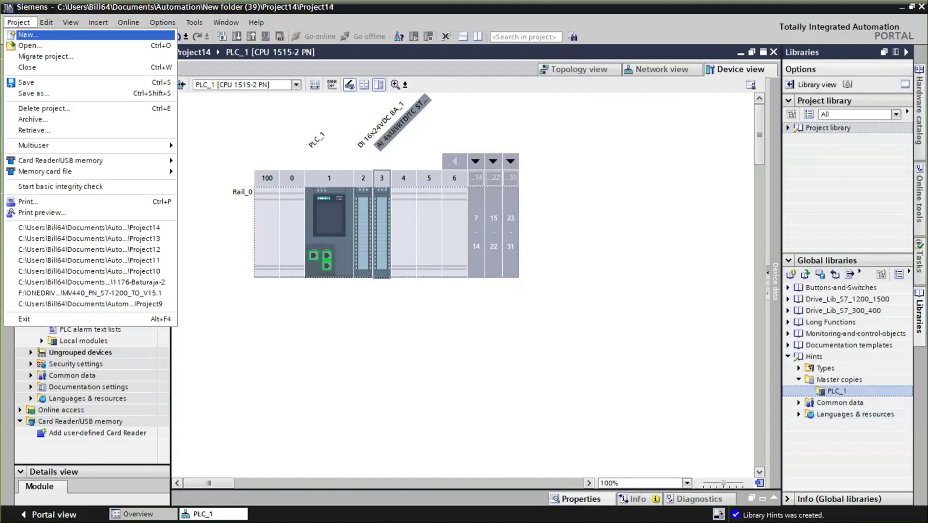
Step: Create new project Project15 without saving changes to Project14
{"action": "left_click", "coordinate": [27, 34]}
{"action": "left_click", "coordinate": [522, 316]}
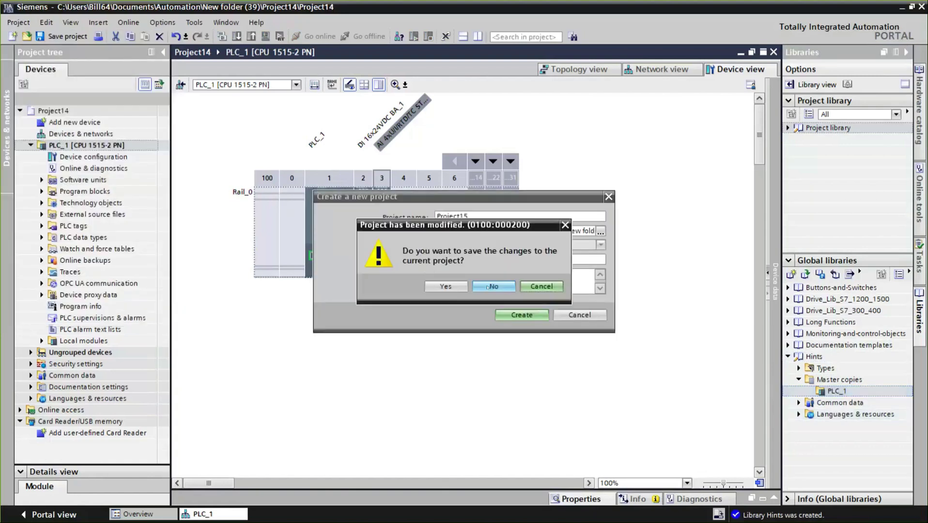
{"action": "left_click", "coordinate": [493, 286]}
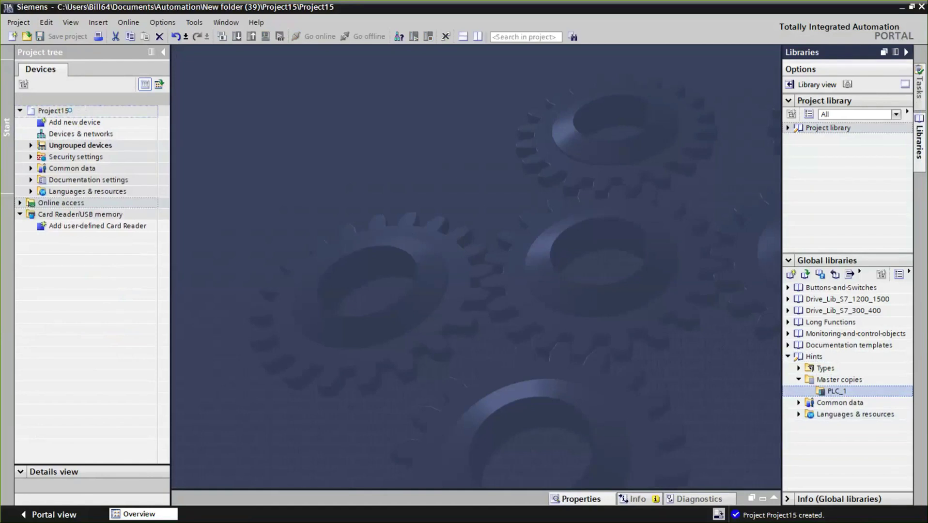
Step: Add the PLC_1 master copy from Hints to Project15 and open its device configuration
{"action": "left_click_drag", "start_coordinate": [69, 111], "coordinate": [71, 111]}
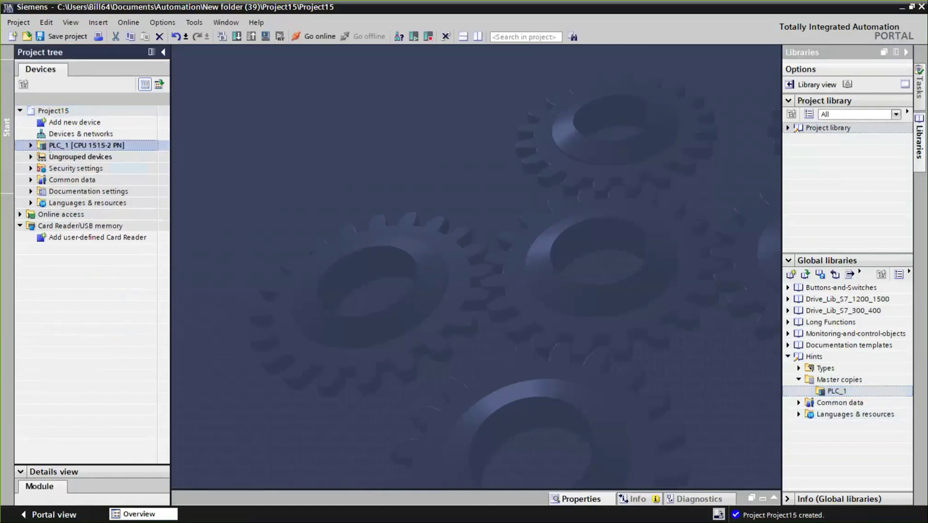
{"action": "left_click", "coordinate": [30, 144]}
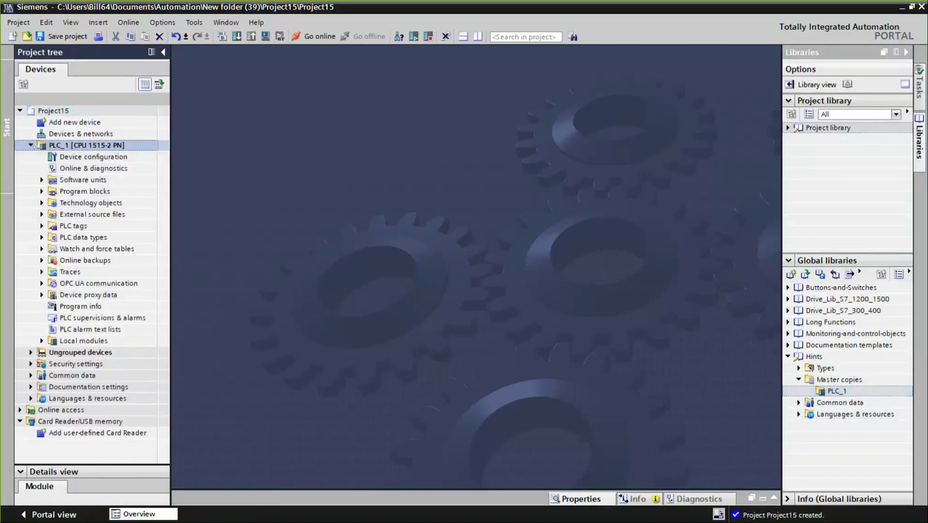
{"action": "double_click", "coordinate": [76, 157]}
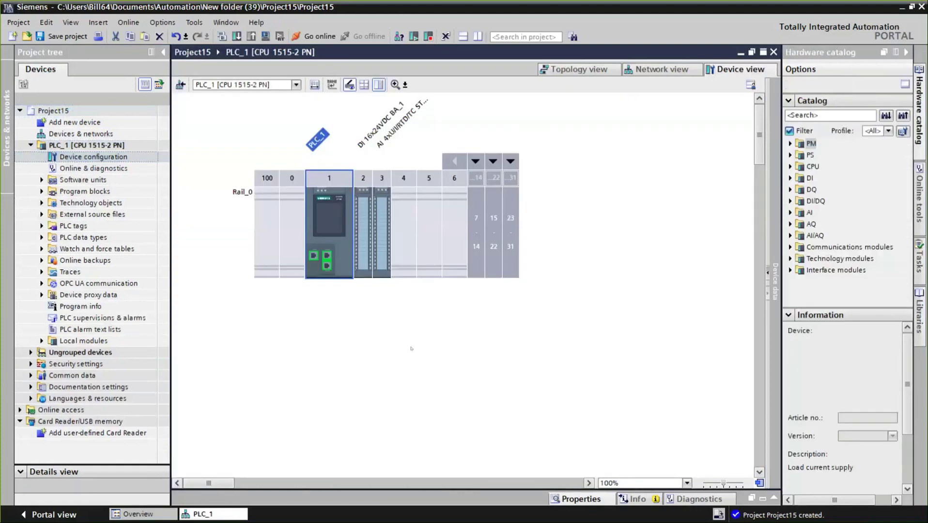